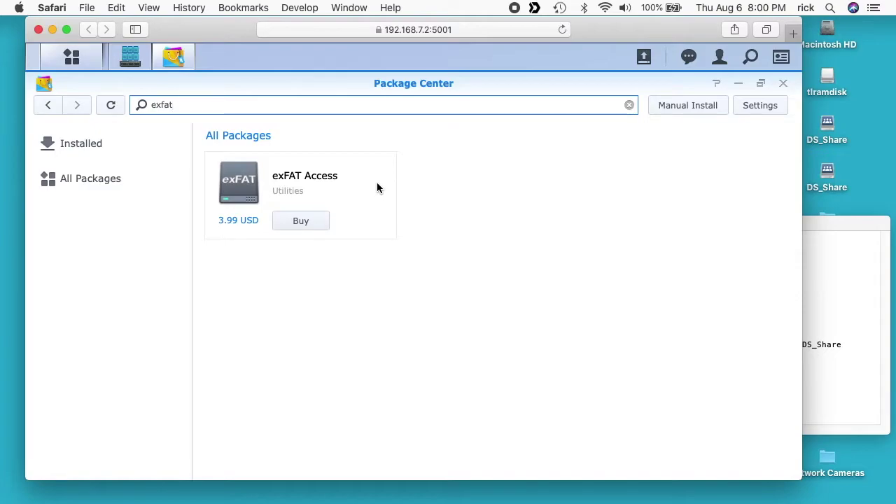
Minimize the Package Center window showing the exFAT Access search result.
left_click(738, 84)
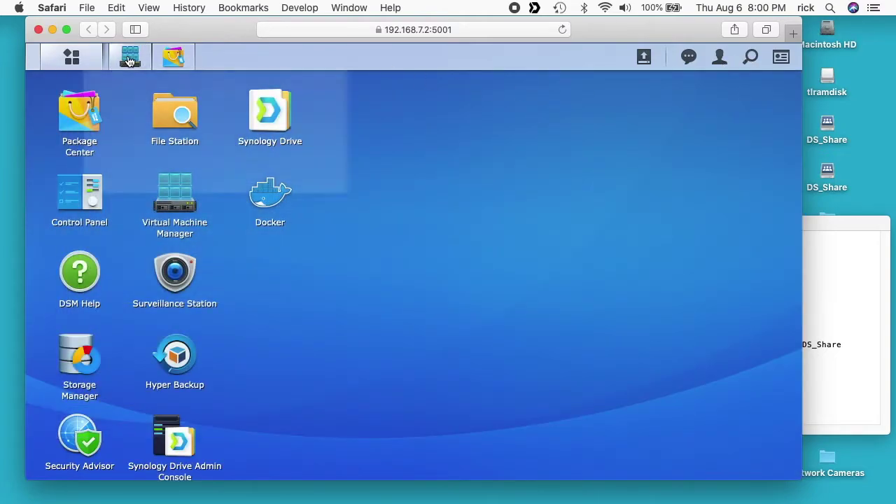
Restore Virtual Machine Manager and open the Action menu for the running exfat VM.
left_click(129, 62)
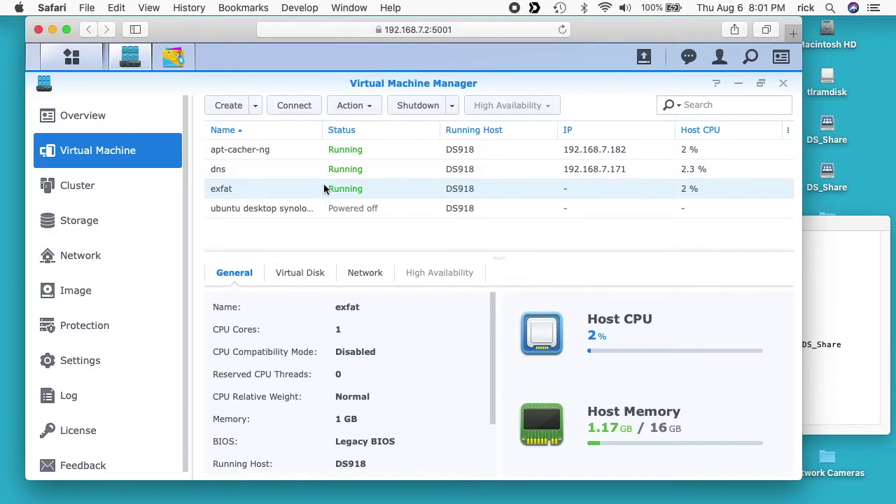
left_click(371, 110)
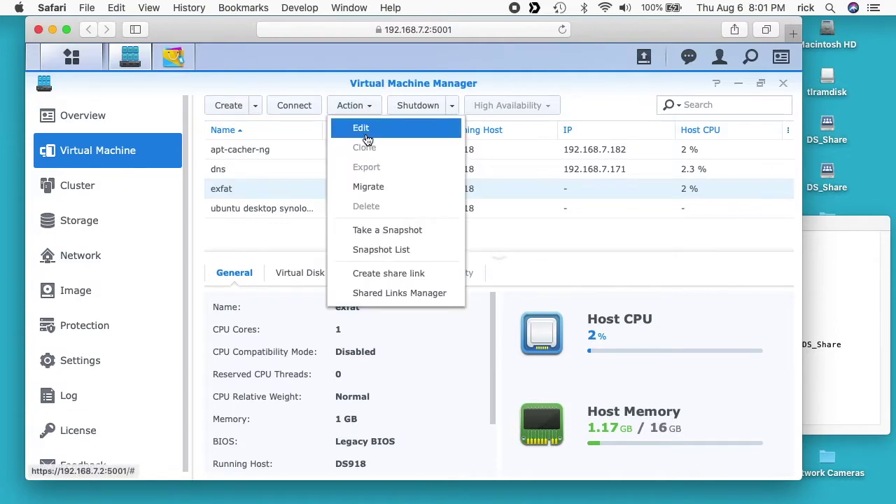
Confirm in exfat's settings that the SanDisk Ultra Fit USB device is attached, then cancel.
left_click(367, 140)
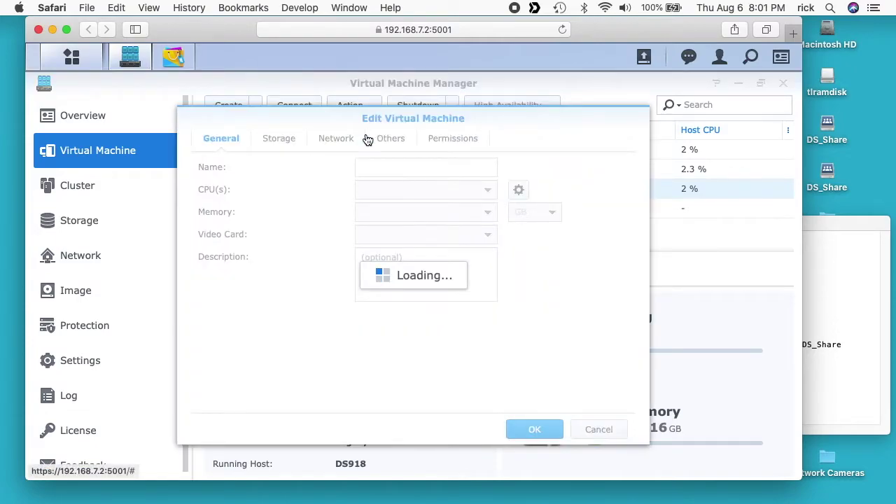
left_click(390, 139)
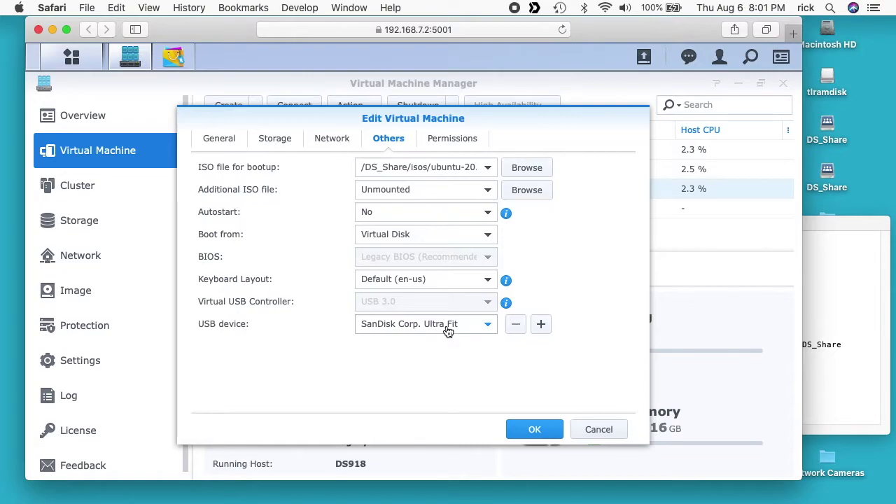
left_click(599, 431)
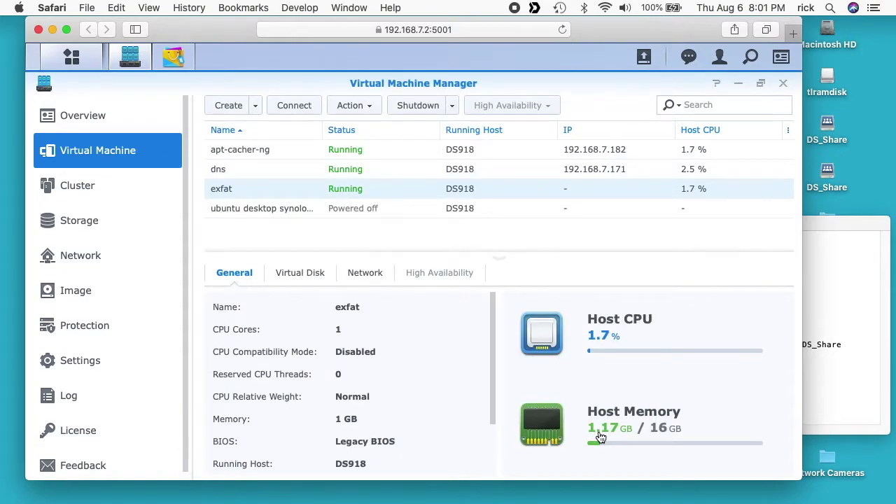
Minimize Safari to reveal the Terminal SSH session on the exfat VM.
left_click(52, 29)
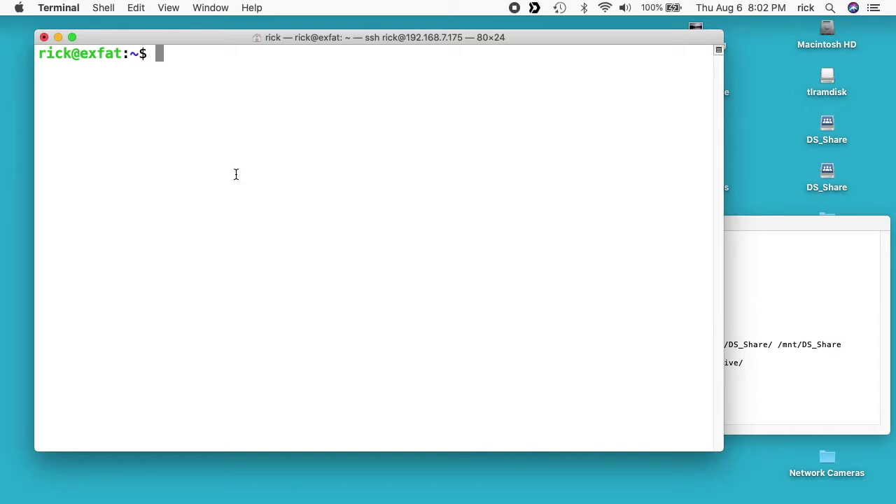
Run sudo fdisk -l and pick out the 28.5G USB partition /dev/sdb2.
left_click(749, 259)
triple_click(470, 236)
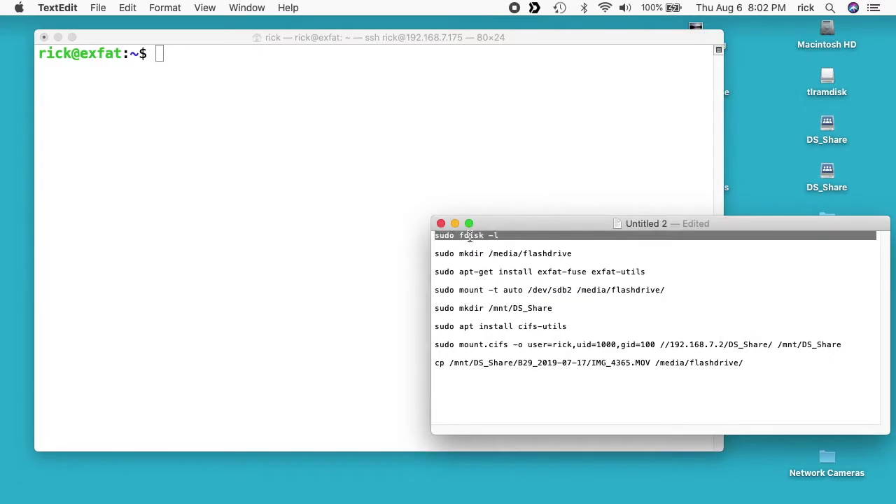
key("super+c")
left_click(459, 137)
key("super+v")
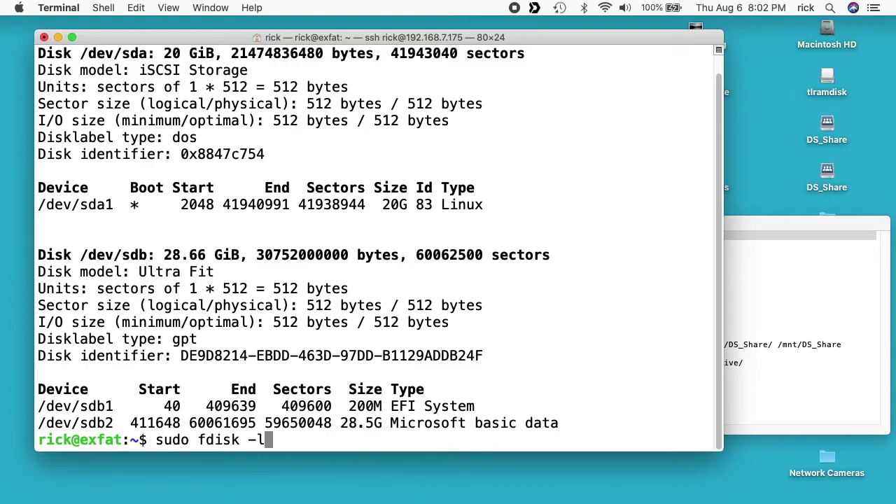
key("ctrl+u")
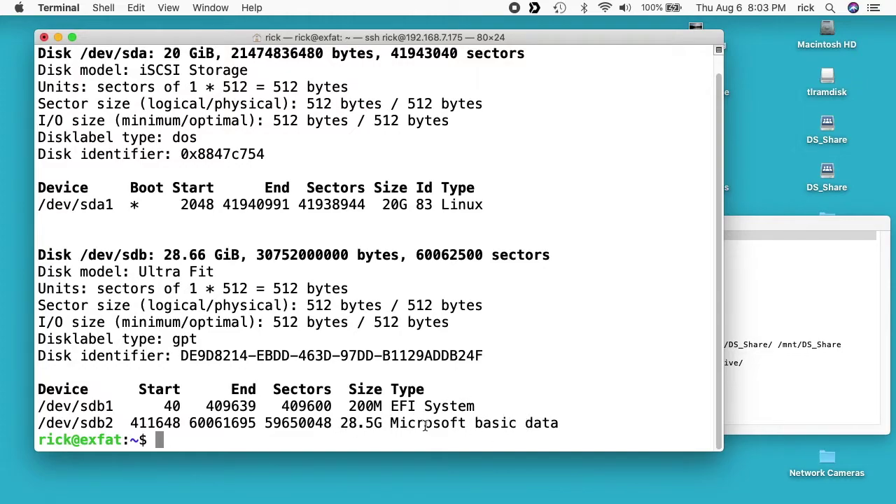
left_click_drag(30, 428, 124, 423)
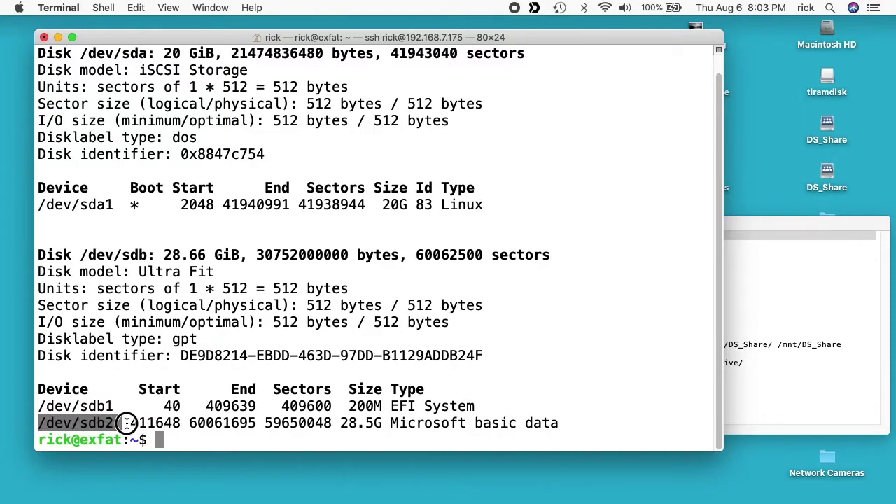
Paste sudo mkdir /media/flashdrive from the notes at the prompt.
left_click(756, 270)
left_click_drag(436, 253, 576, 254)
left_click(279, 305)
key("super+v")
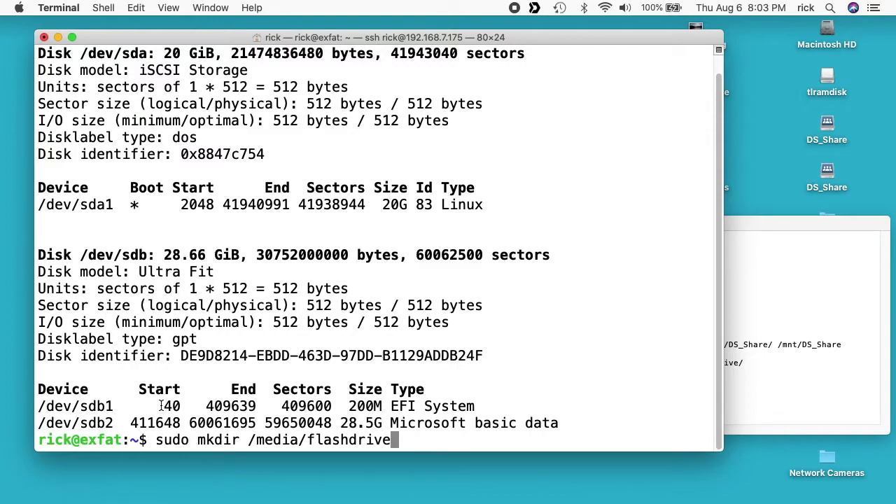
Run the mkdir, which reports /media/flashdrive exists, then paste and erase the exfat install command.
key("Return")
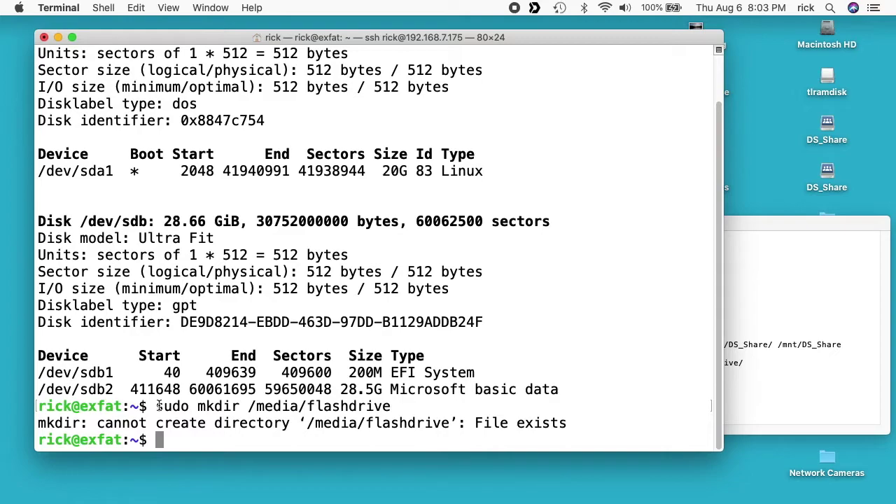
key("super+Tab")
left_click_drag(435, 272, 650, 274)
key("super+c")
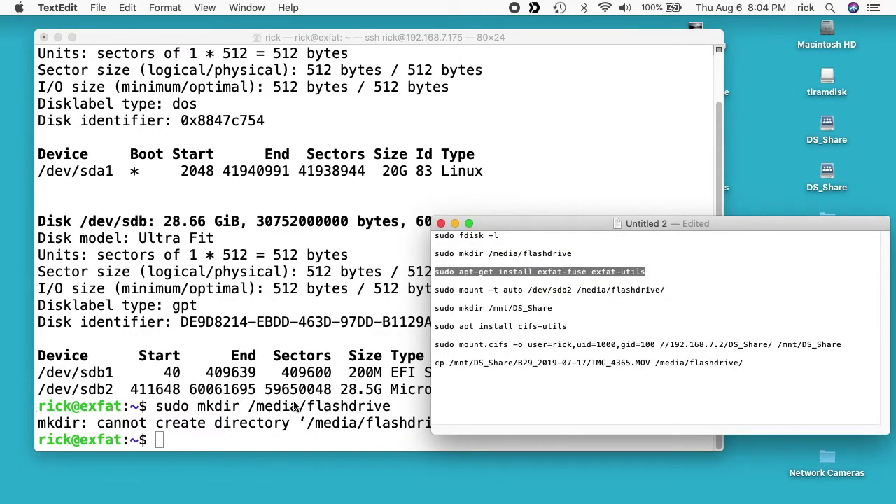
left_click(288, 406)
key("super+v")
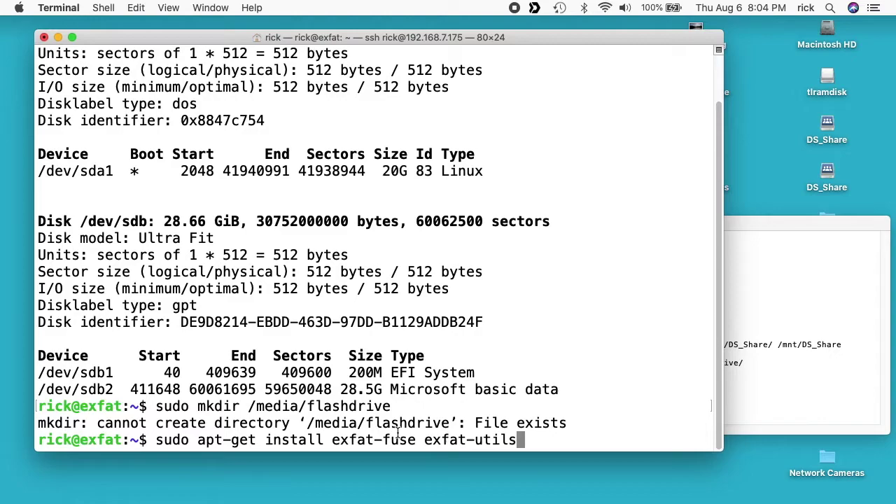
key("BackSpace")
key("BackSpace")
key("BackSpace")
key("BackSpace")
key("BackSpace")
key("BackSpace")
key("BackSpace")
key("BackSpace")
key("BackSpace")
key("BackSpace")
key("BackSpace")
key("BackSpace")
key("BackSpace")
key("BackSpace")
key("BackSpace")
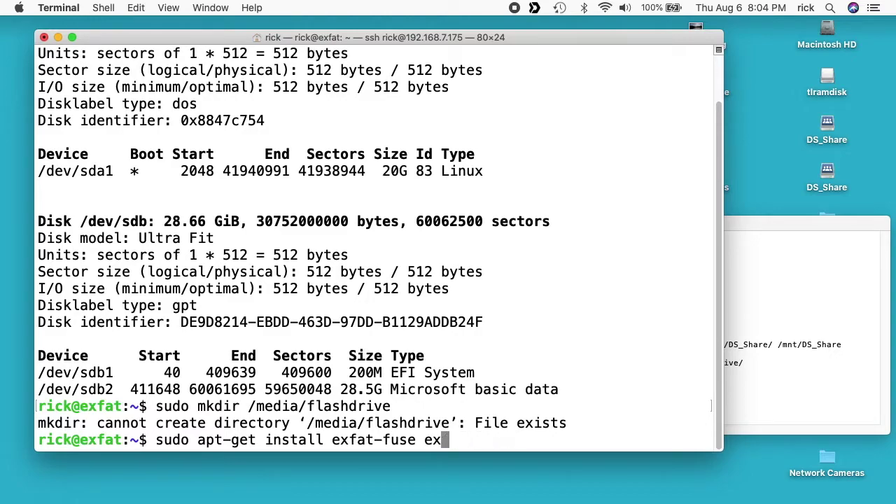
key("BackSpace")
key("BackSpace")
key("BackSpace")
key("BackSpace")
key("BackSpace")
key("BackSpace")
key("BackSpace")
key("BackSpace")
key("BackSpace")
key("BackSpace")
key("BackSpace")
key("BackSpace")
key("BackSpace")
key("BackSpace")
key("BackSpace")
key("BackSpace")
key("BackSpace")
key("BackSpace")
key("BackSpace")
key("BackSpace")
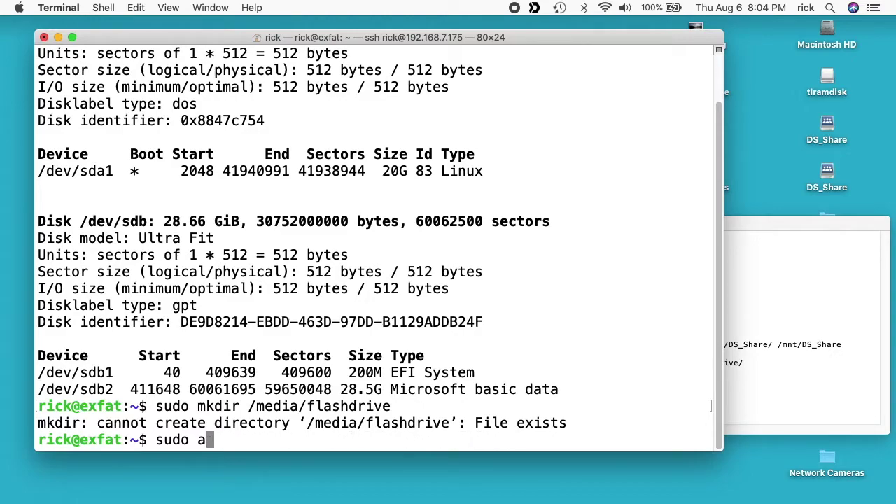
Copy the sudo mount -t auto /dev/sdb2 /media/flashdrive/ command from the notes.
left_click(801, 320)
left_click_drag(435, 290, 666, 292)
key("super+c")
left_click(259, 328)
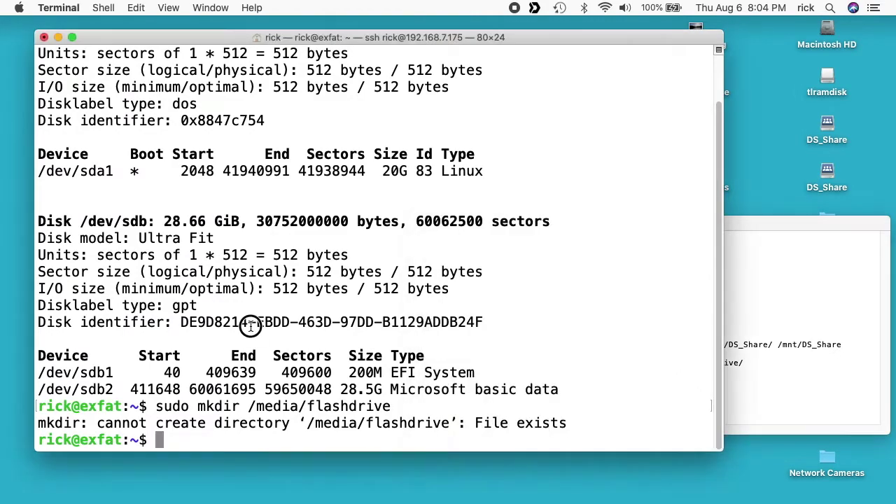
Mount /dev/sdb2 at /media/flashdrive and list it, showing sky.mp4.
key("super+v")
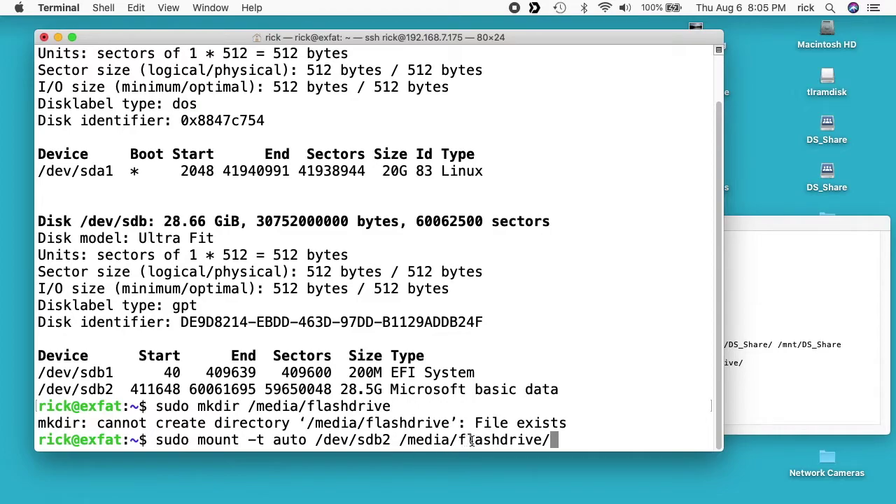
key("Return")
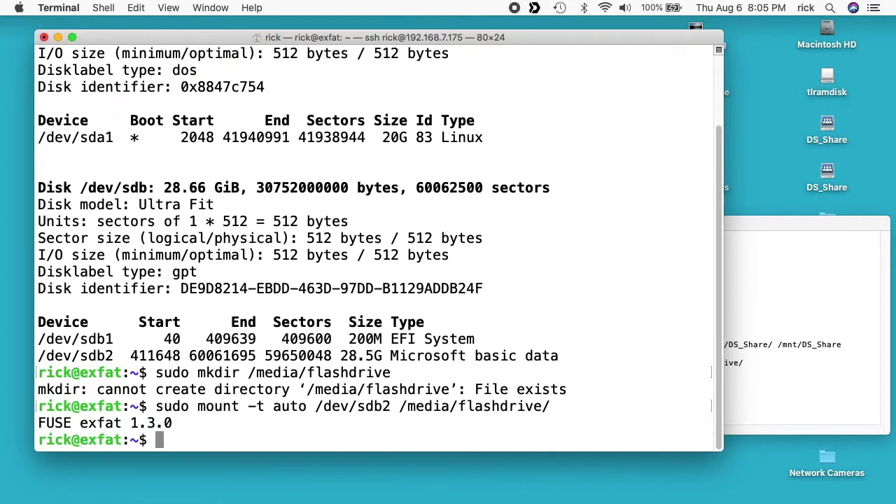
type("ls /m")
key("Tab")
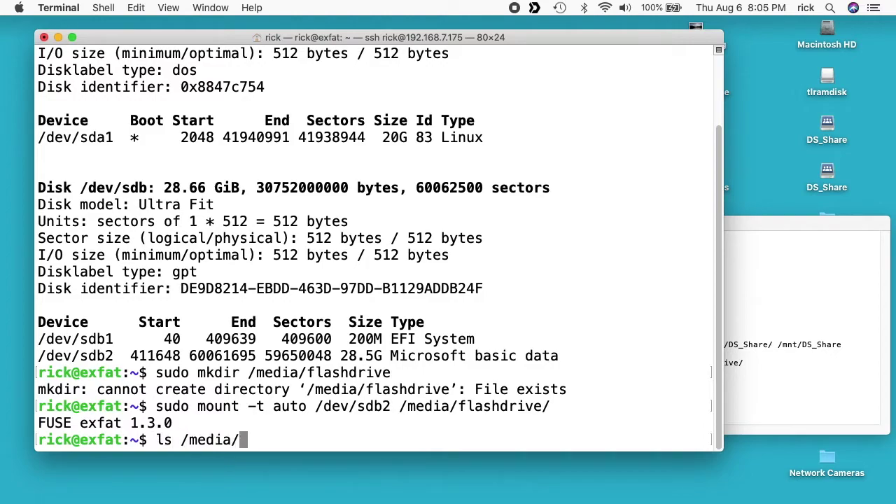
type("f")
key("Tab")
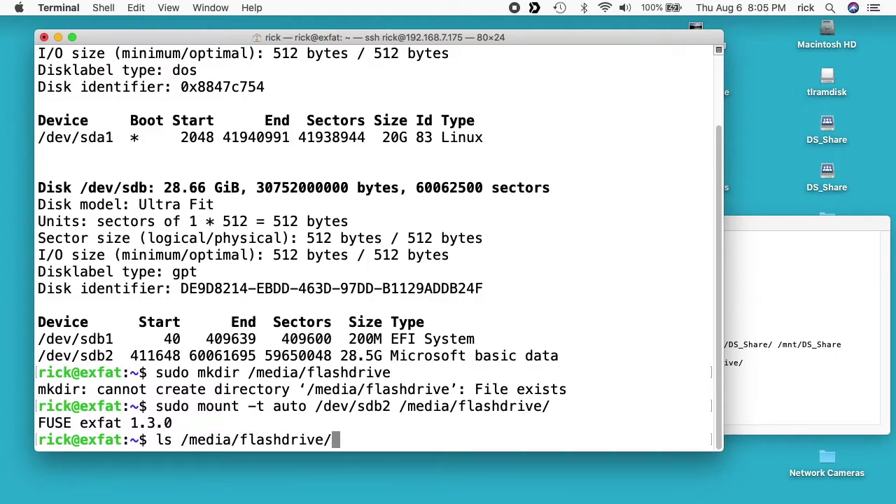
key("Return")
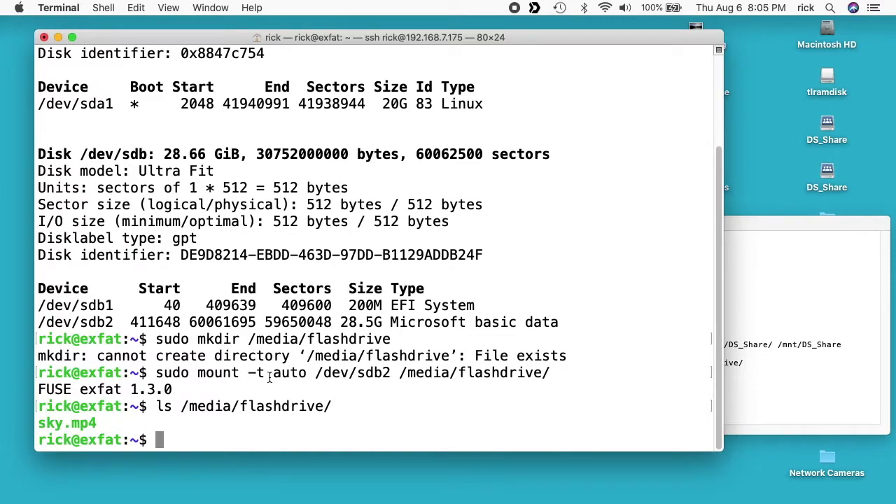
Run sudo mkdir /mnt/DS_Share, which reports the folder already exists.
left_click(790, 326)
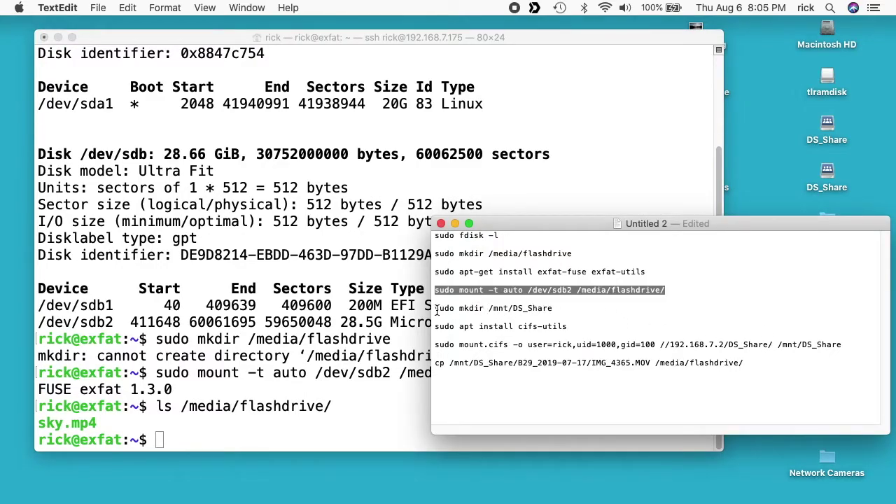
left_click_drag(435, 310, 562, 308)
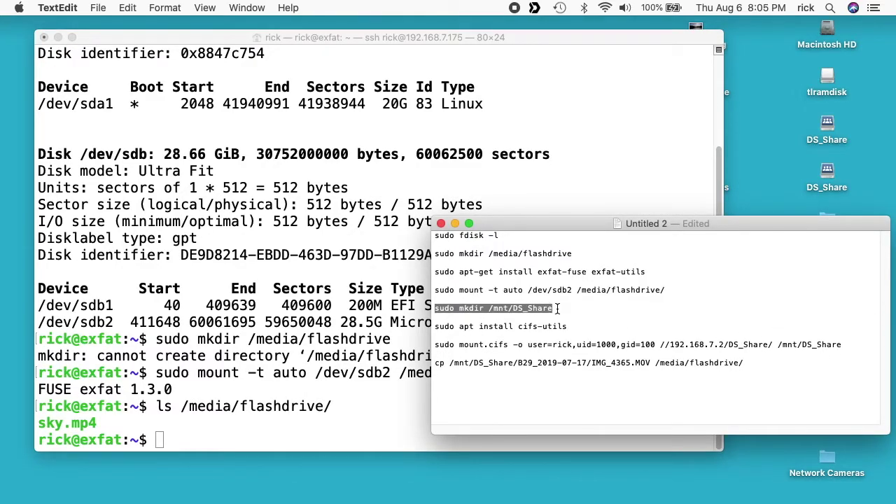
left_click(213, 330)
key("super+v")
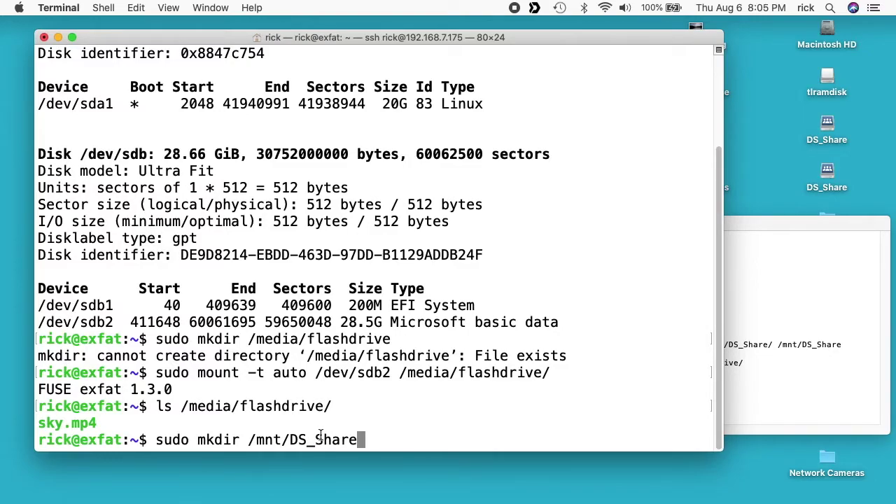
key("Return")
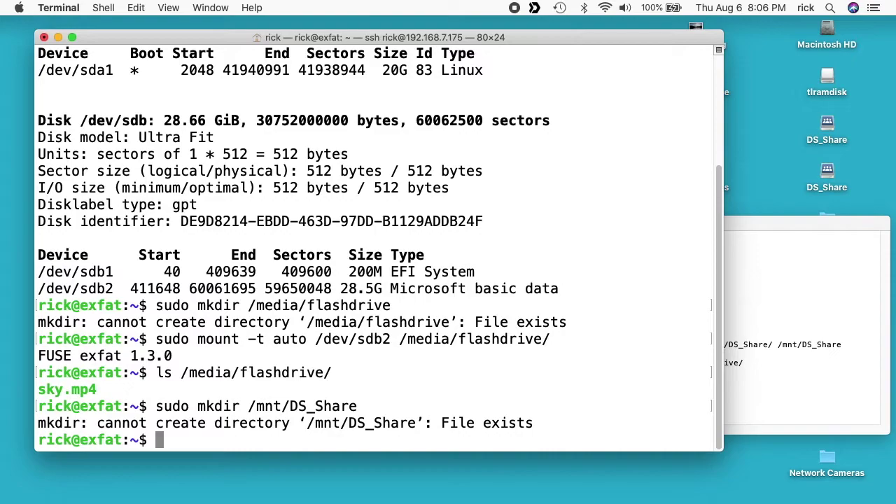
double_click(217, 372)
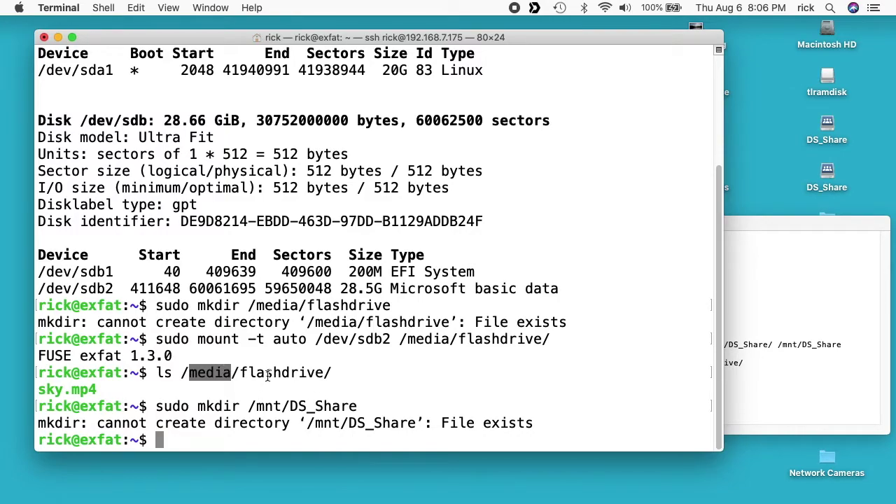
Paste the cifs-utils install command and erase it without running it.
key("super+Tab")
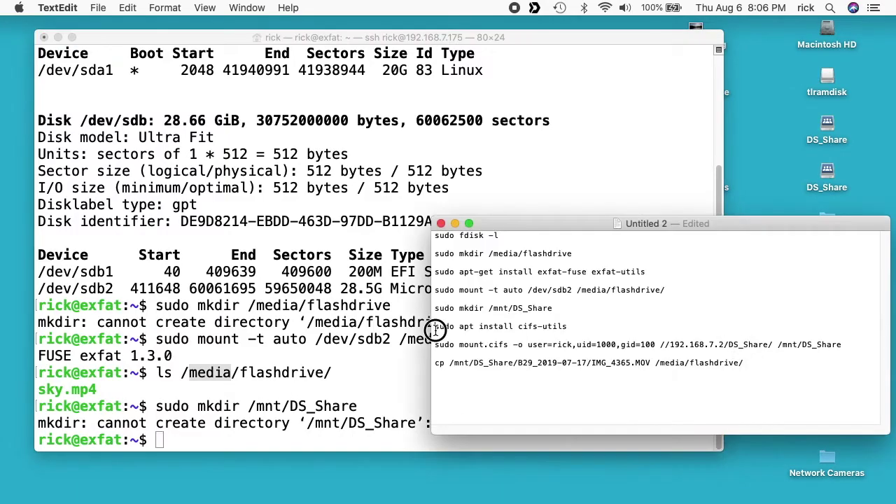
left_click_drag(435, 326, 580, 327)
key("super+c")
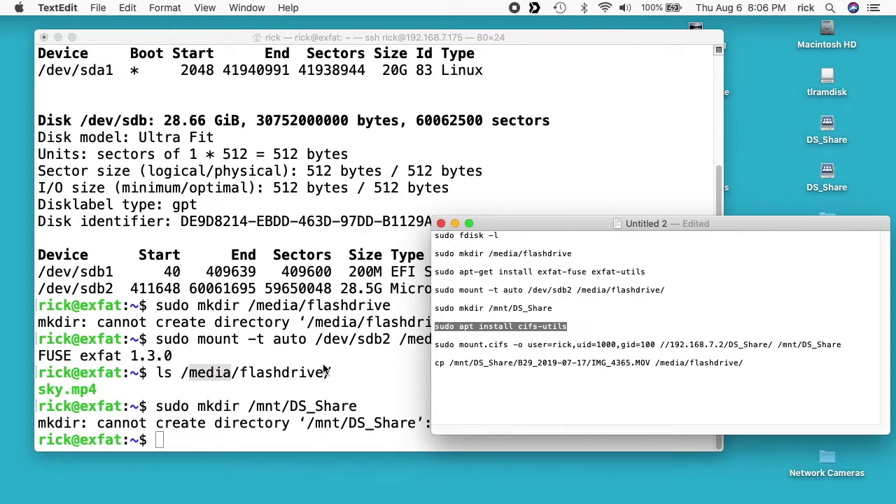
left_click(323, 367)
key("super+v")
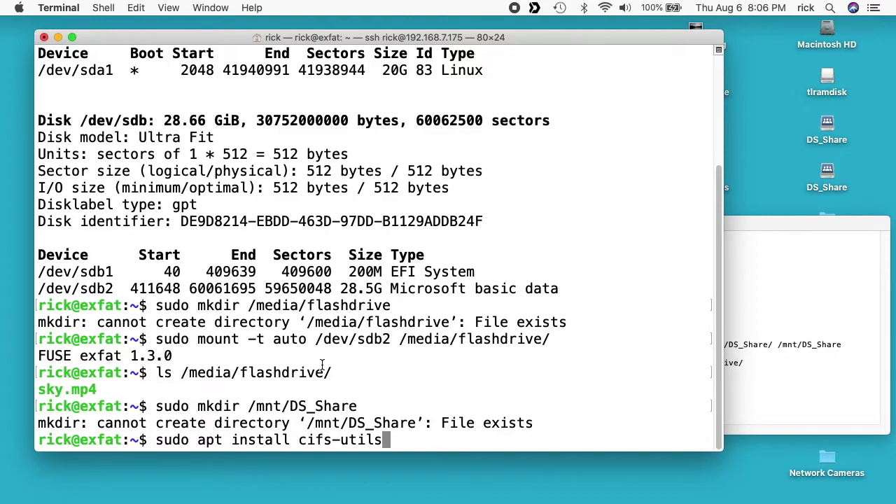
key("BackSpace")
key("BackSpace")
key("BackSpace")
key("BackSpace")
key("BackSpace")
key("BackSpace")
key("BackSpace")
key("BackSpace")
key("BackSpace")
key("BackSpace")
key("BackSpace")
key("BackSpace")
key("BackSpace")
key("BackSpace")
key("BackSpace")
key("BackSpace")
key("BackSpace")
key("BackSpace")
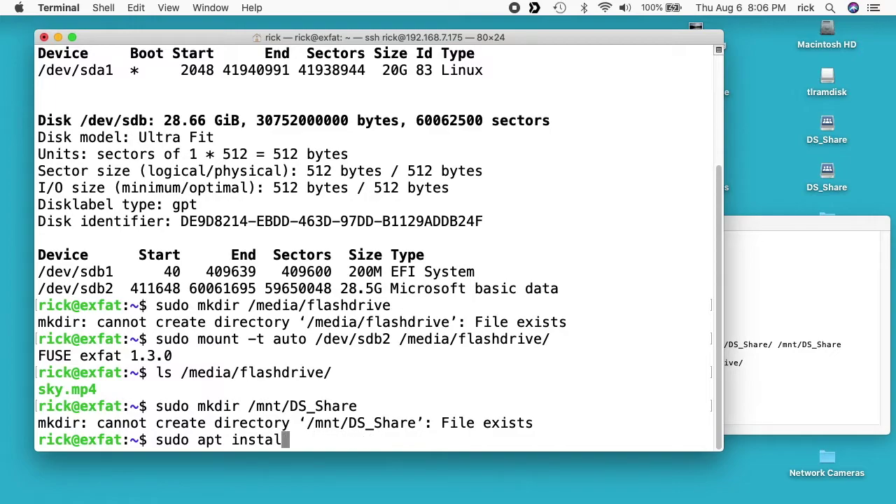
key("BackSpace")
key("BackSpace")
key("BackSpace")
key("BackSpace")
key("BackSpace")
key("BackSpace")
key("BackSpace")
key("BackSpace")
key("BackSpace")
Paste the mount.cifs command for //192.168.7.2/DS_Share and correct its gid to 1000.
left_click(838, 326)
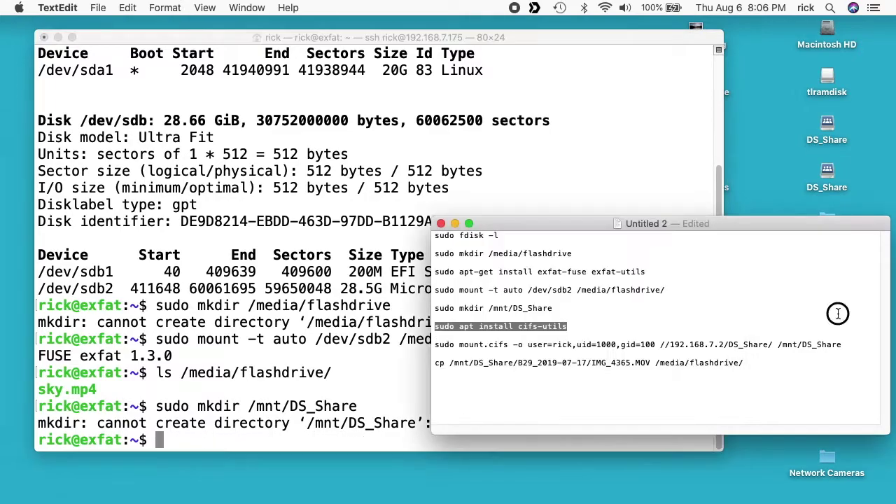
left_click_drag(436, 346, 846, 342)
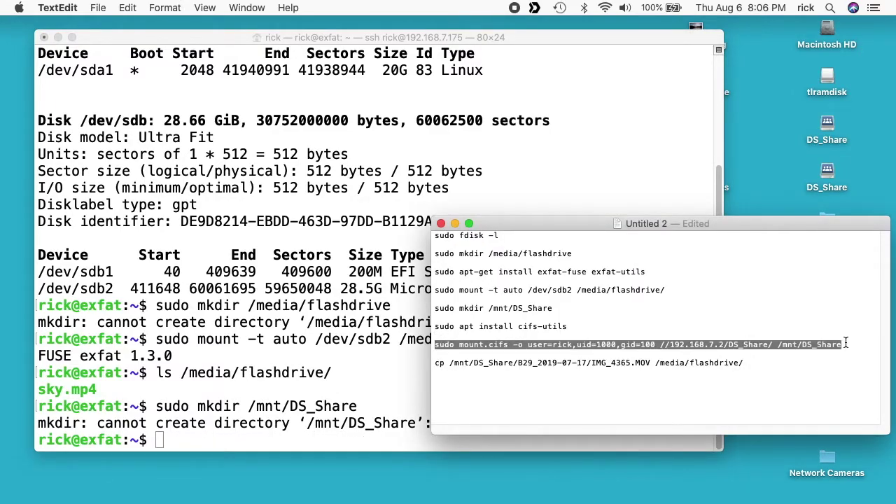
key("super+c")
left_click(394, 428)
key("super+v")
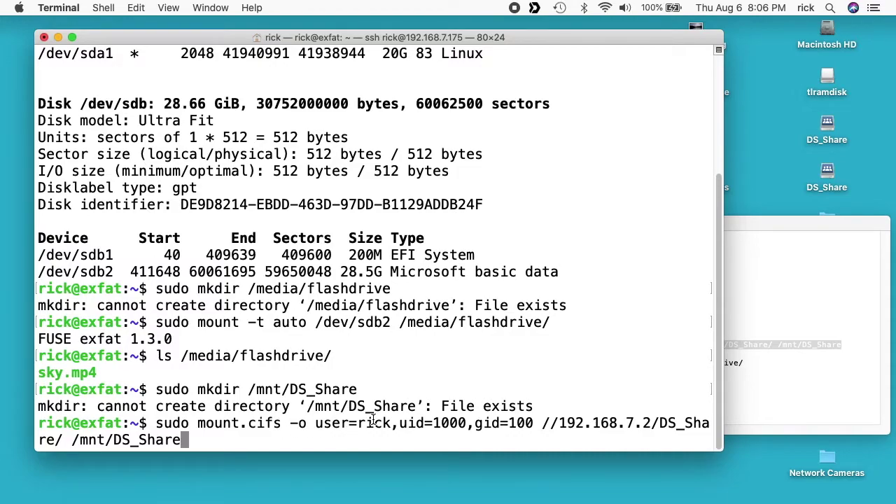
left_click(51, 423)
left_click(355, 367)
key("Left")
key("Left")
key("Left")
key("Left")
key("Left")
key("Left")
key("Left")
key("Left")
key("Left")
key("Left")
key("Left")
key("Left")
key("Left")
key("Left")
key("Left")
key("Left")
key("Left")
key("Left")
key("Left")
key("Left")
type("0")
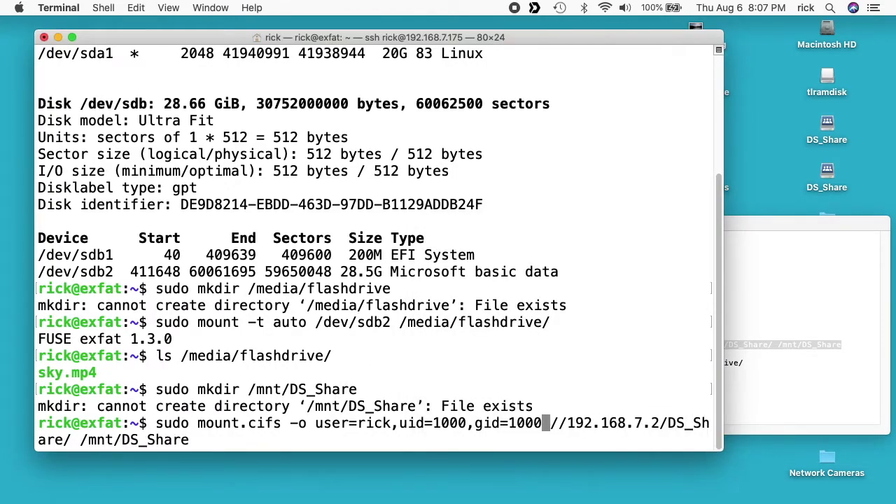
key("Right")
key("Right")
key("Right")
key("Right")
key("Right")
key("Right")
key("Right")
key("Right")
key("Right")
key("Right")
key("Right")
key("Right")
key("Right")
key("Right")
key("Right")
key("Right")
key("Right")
key("Right")
key("Right")
key("Right")
key("Right")
key("Right")
key("Right")
key("Right")
key("Right")
key("Right")
key("Right")
key("Right")
key("Right")
key("Right")
key("Right")
key("Right")
key("Right")
key("Right")
key("Right")
key("Right")
key("Right")
key("Right")
Run the mount with the share password, list /mnt/DS_Share/ folders, and clear the screen.
key("Return")
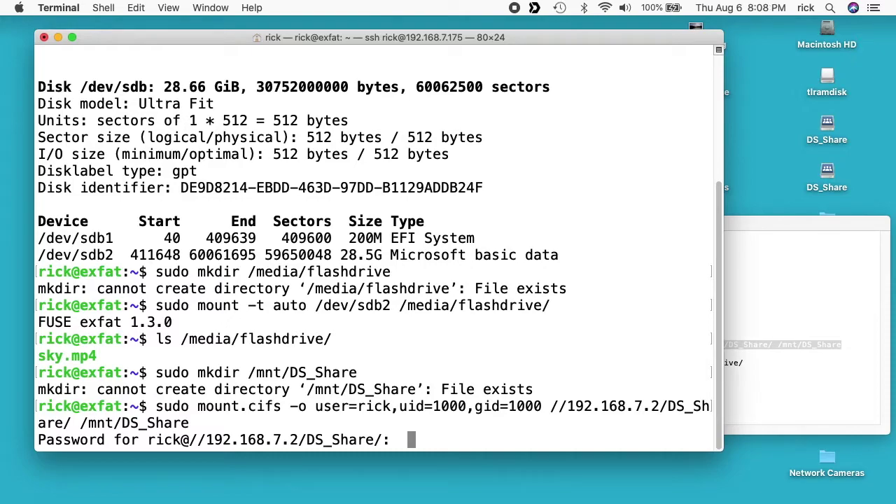
type("********")
key("Return")
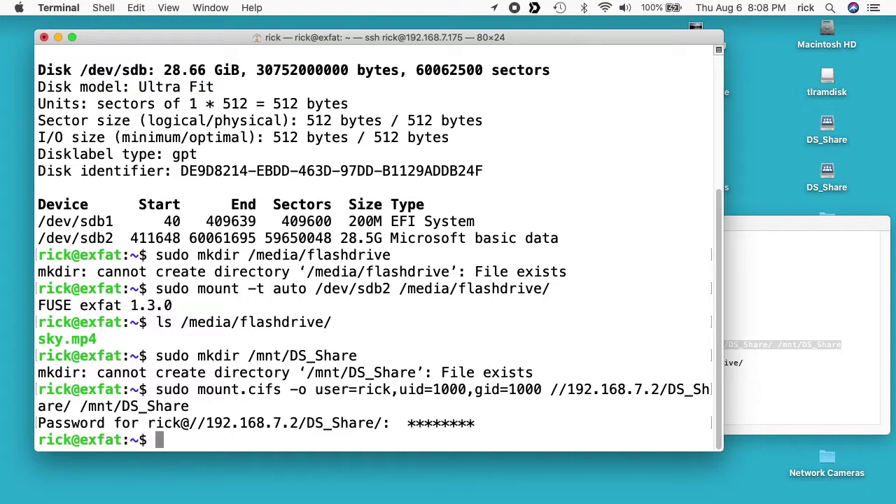
type("ls /mnt/DS_S")
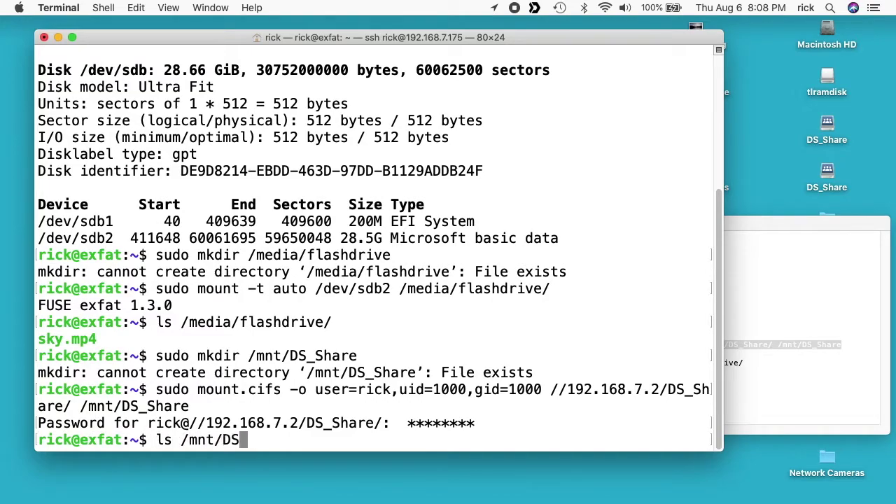
key("Tab")
key("Return")
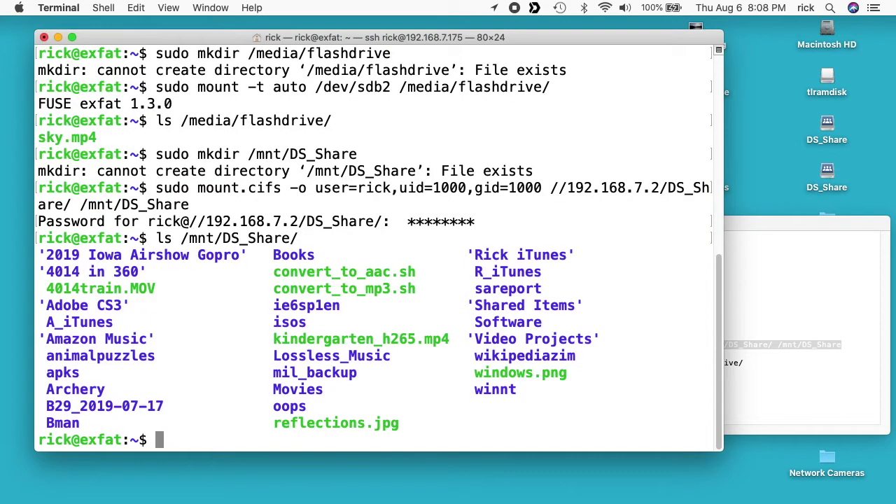
type("clear")
key("Return")
Time-copy sky.mp4 to /mnt/DS_Share/ (0.993 s) and confirm with ls -lh it is 38M.
key("super+Tab")
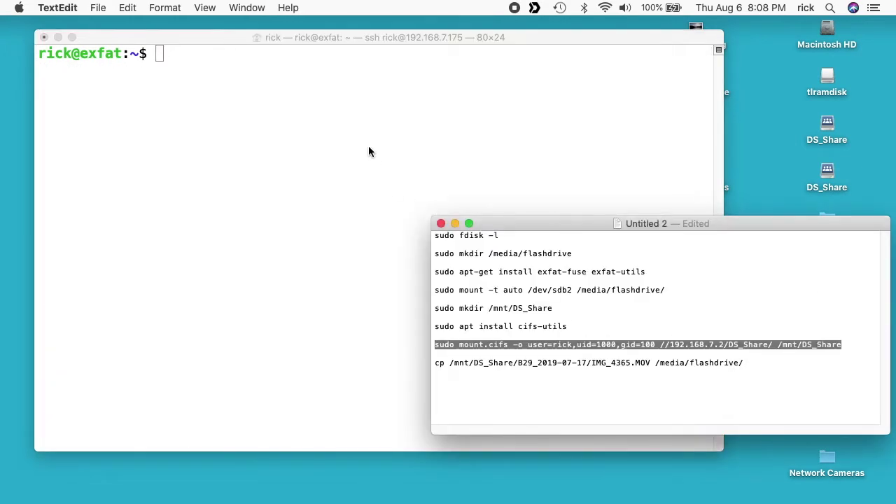
left_click(369, 149)
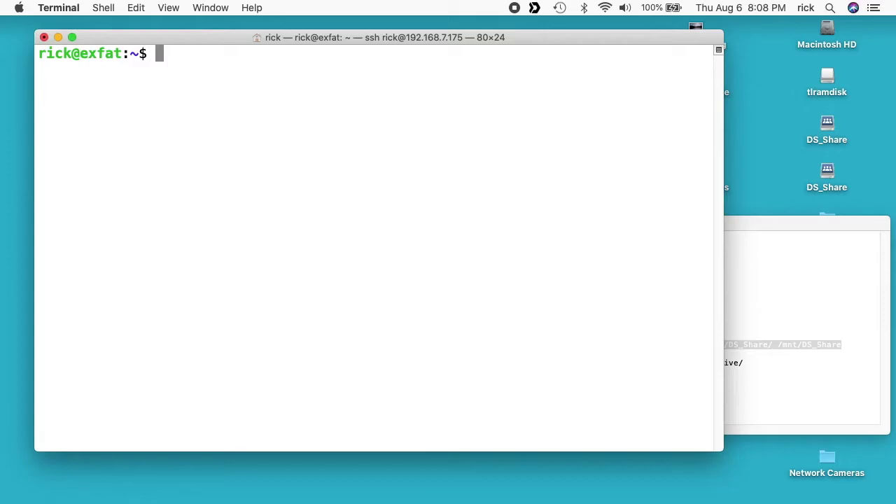
type("time")
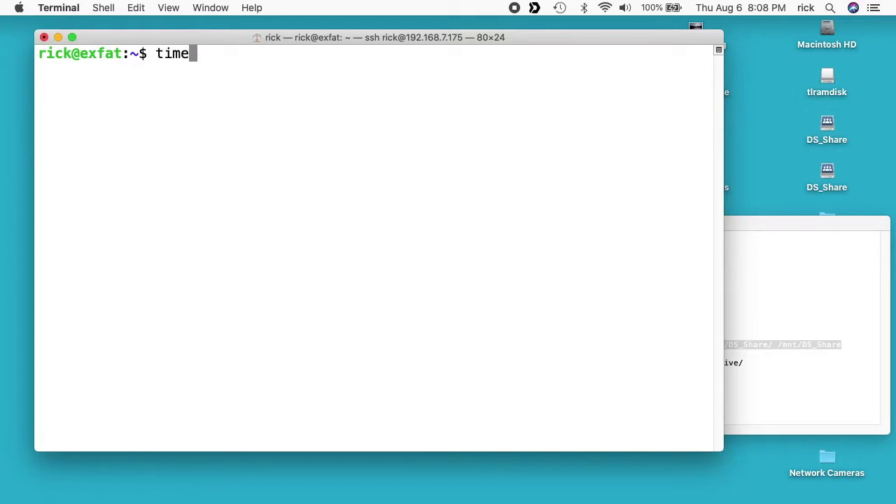
type(" cp /media/fl")
key("Tab")
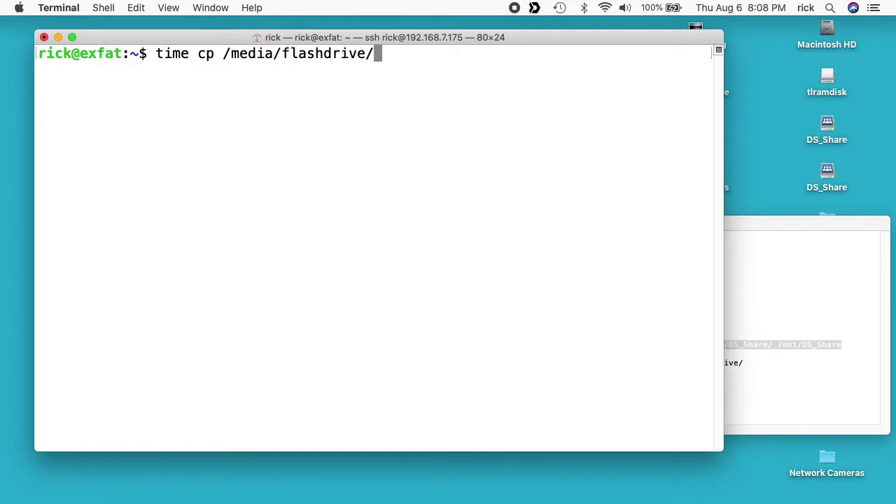
type("sk")
key("Tab")
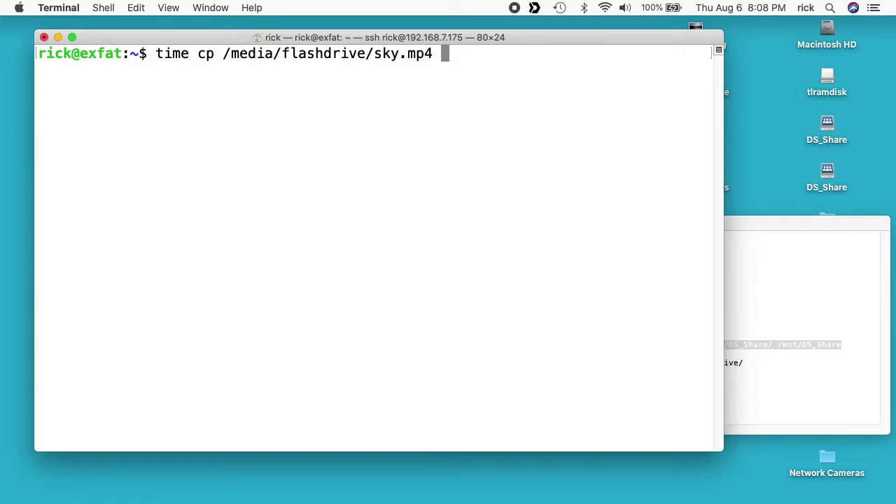
type("/mn")
key("Tab")
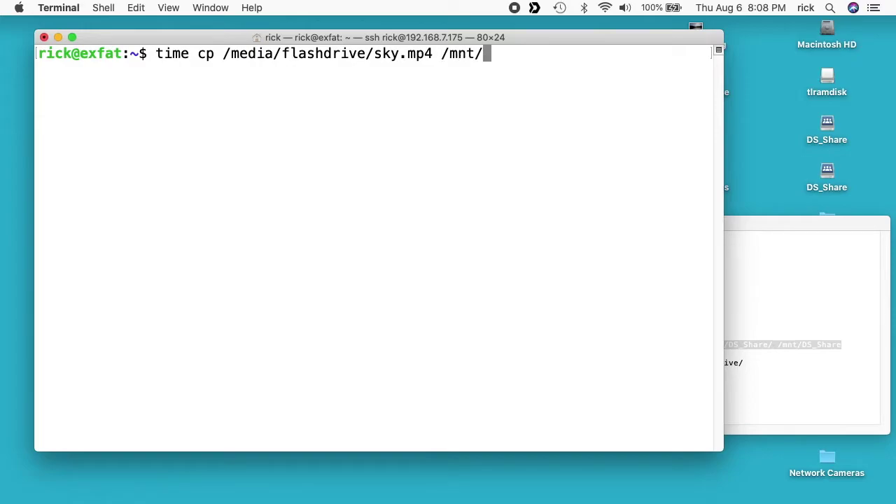
type("DS_")
key("Tab")
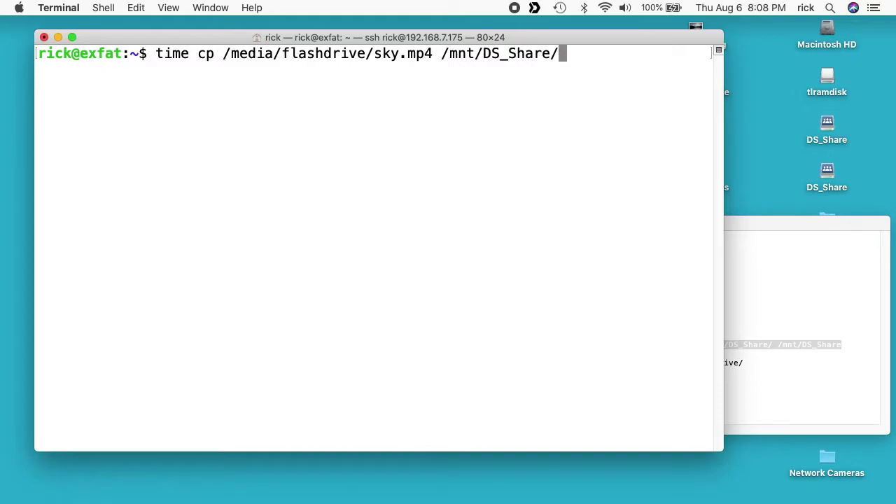
key("Return")
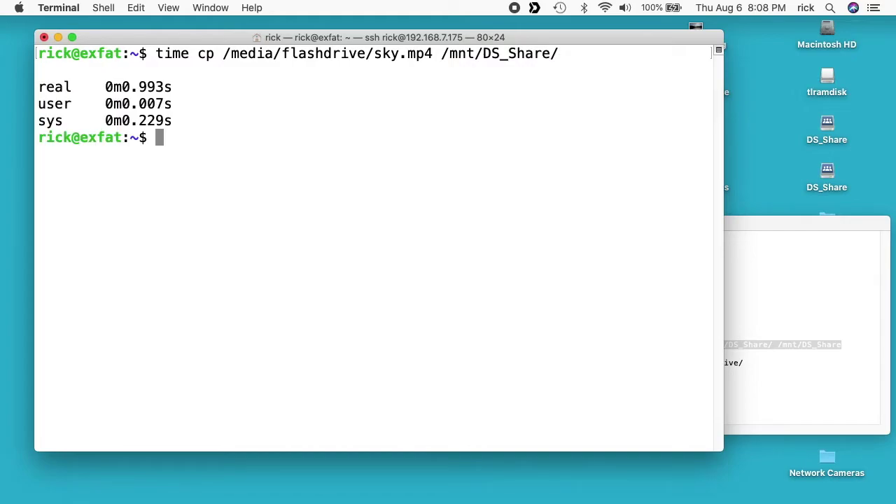
type("ls -lh")
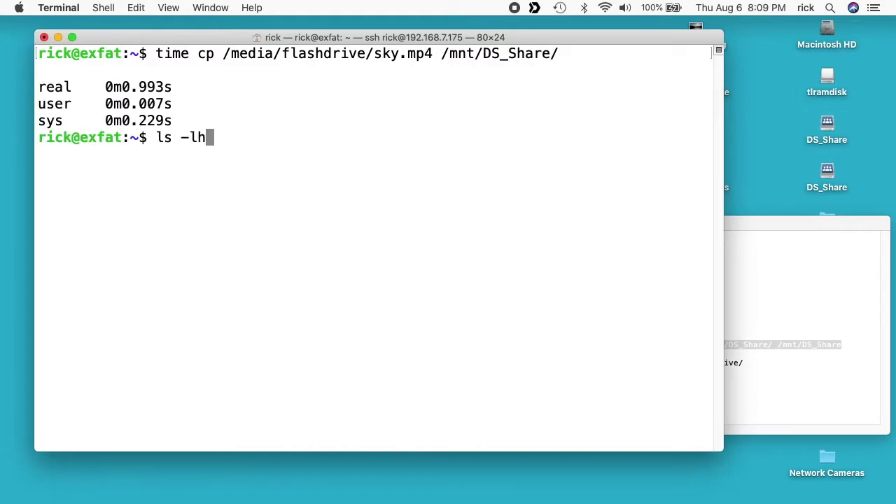
type(" /media/flashdrive/")
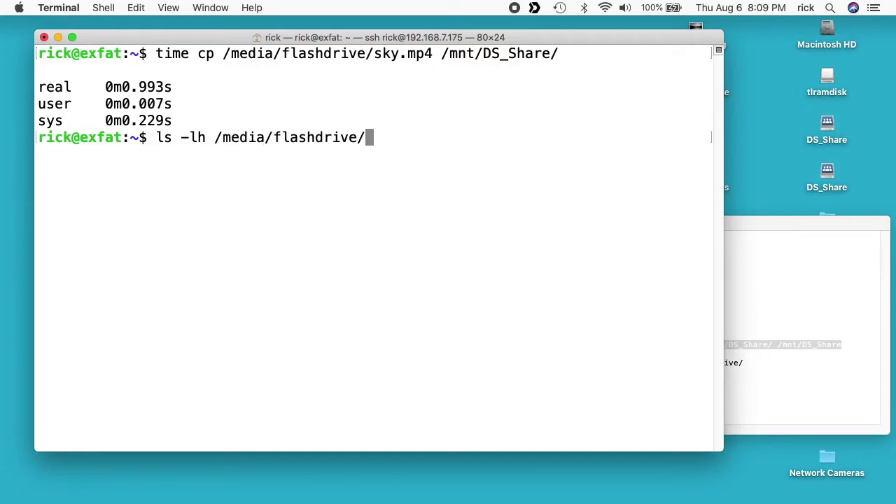
type("sky.mp4")
key("Return")
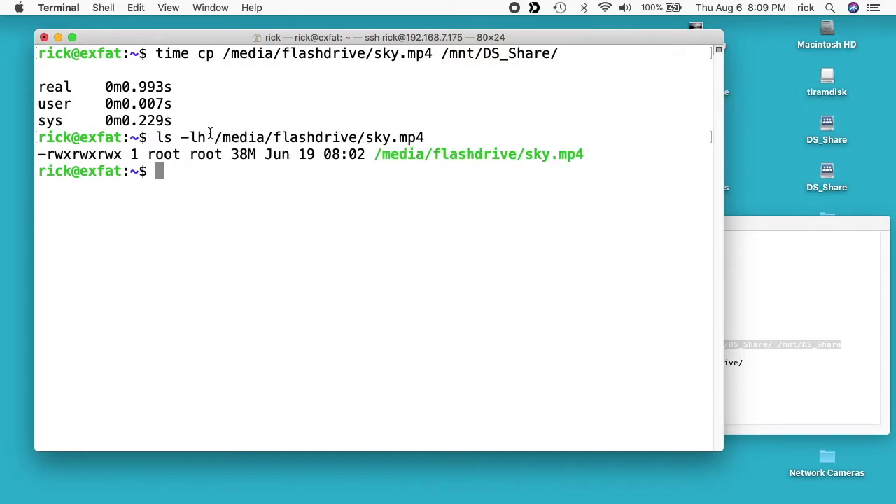
Run the saved cp command under 'time' to copy IMG_4365.MOV from B29_2019-07-17 to the flash drive.
left_click(780, 257)
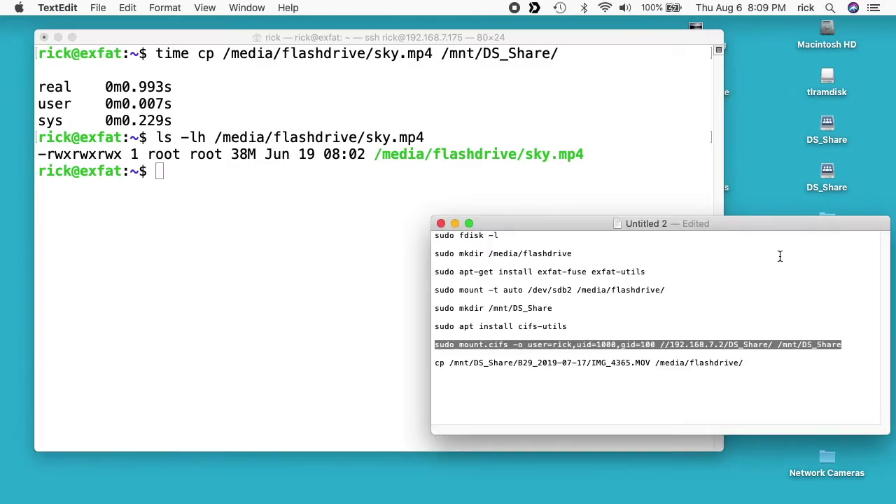
left_click_drag(441, 364, 752, 364)
key("super+c")
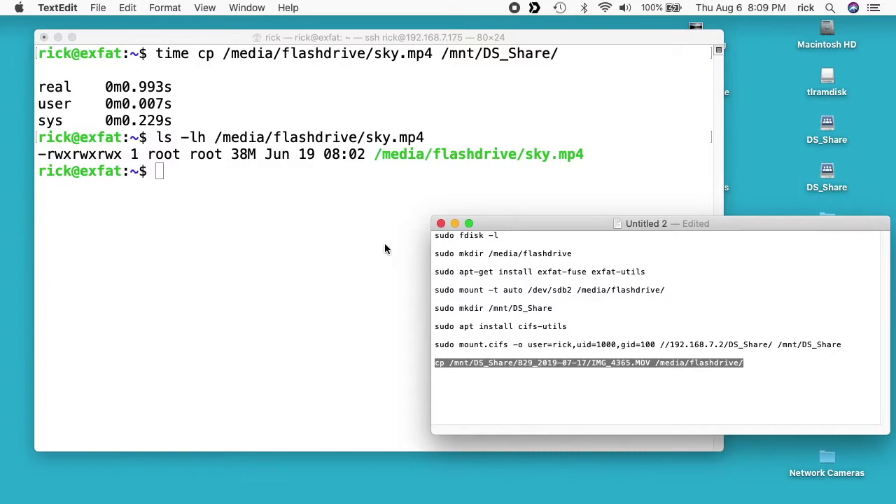
left_click(334, 229)
type("time")
key("super+v")
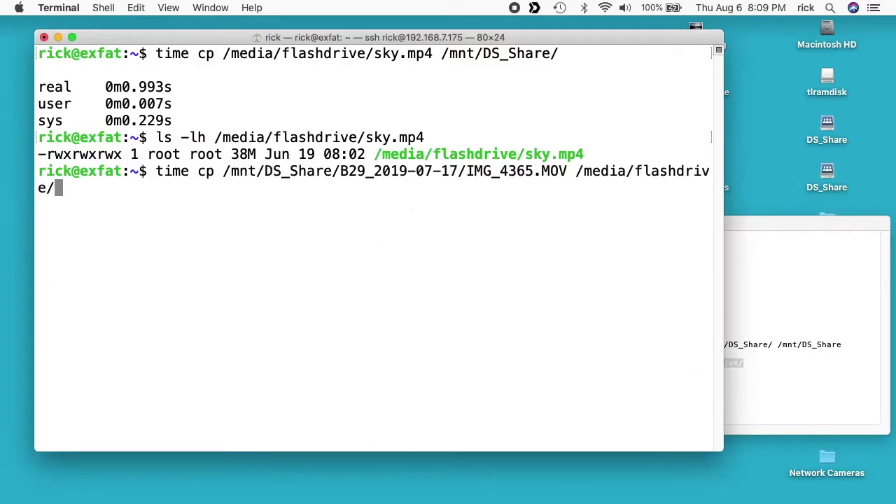
key("Return")
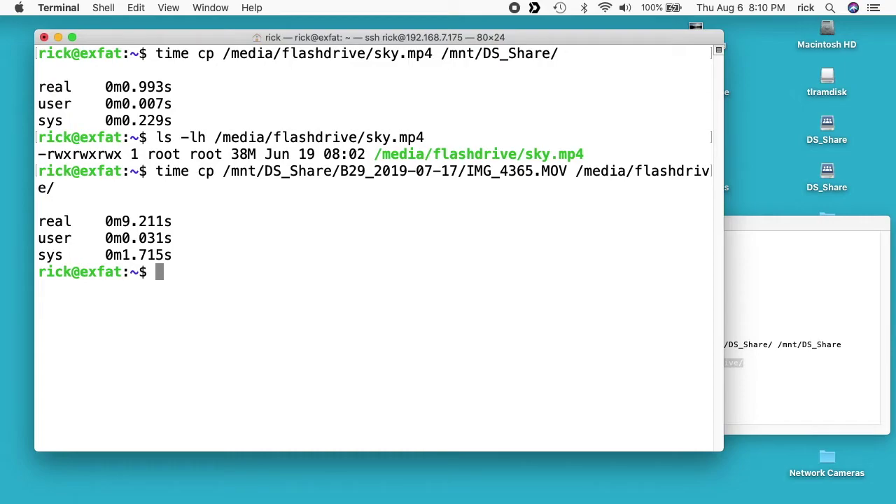
Unmount /mnt/DS_Share and /media/flashdrive with sudo umount, then run 'sudo shutdown -h now'.
type("sudo umount ")
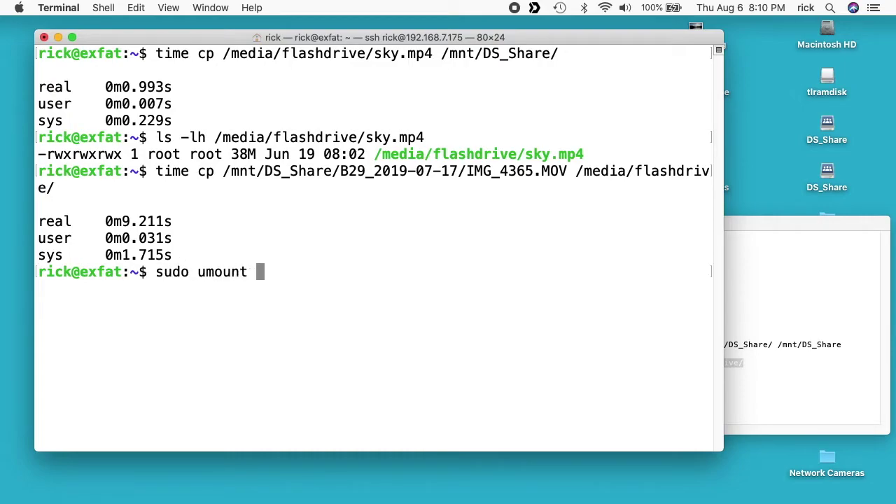
type("/mnt/DS_Share")
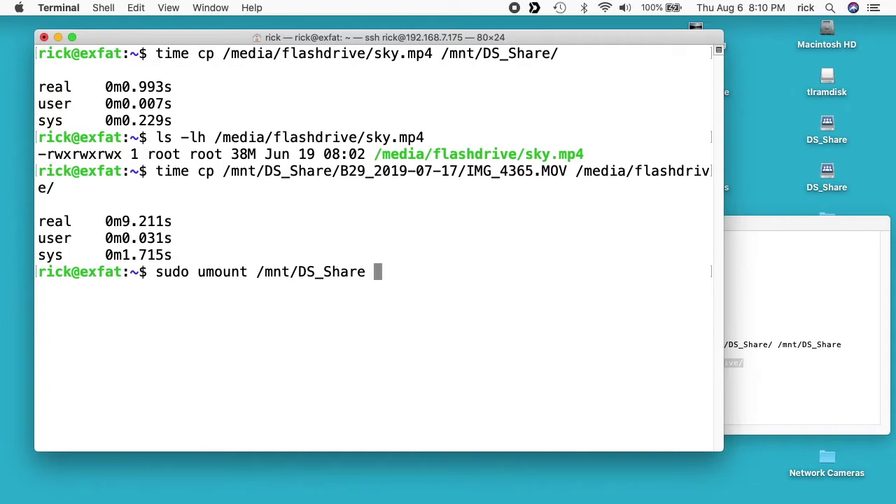
key("Return")
type("sudo umount ")
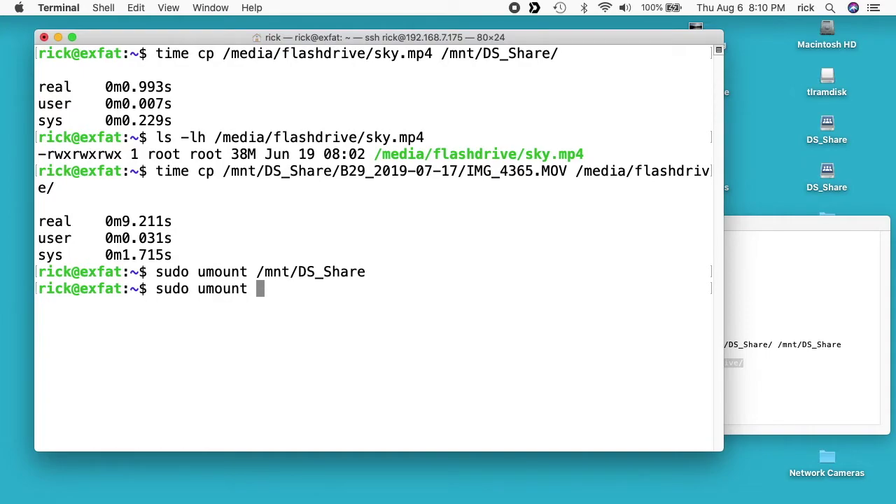
type("/media/flashdrive")
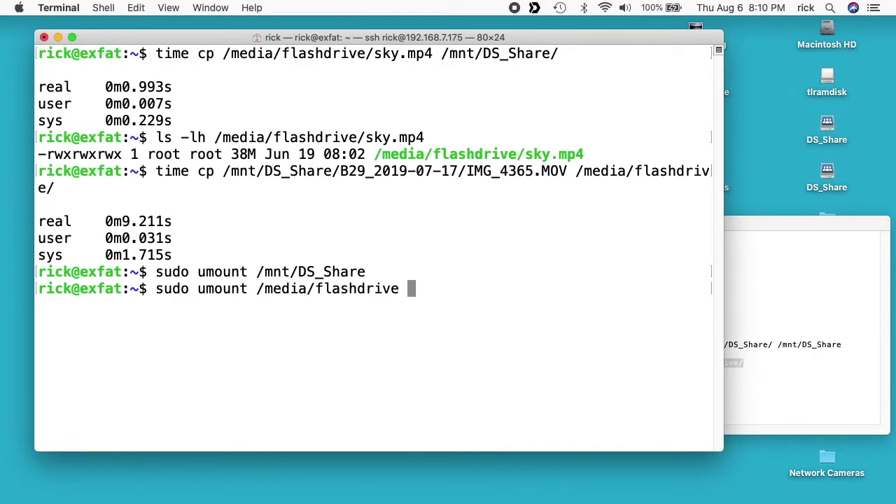
key("Return")
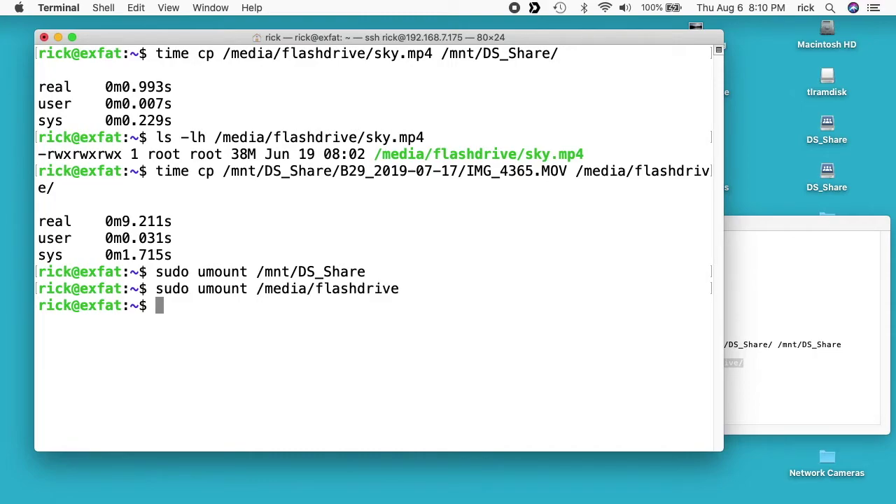
type("sudo shutdown")
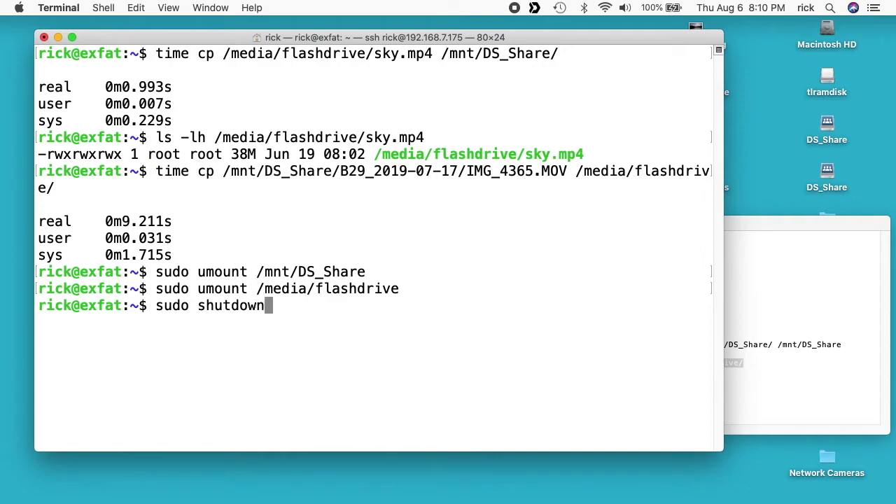
type(" -h now")
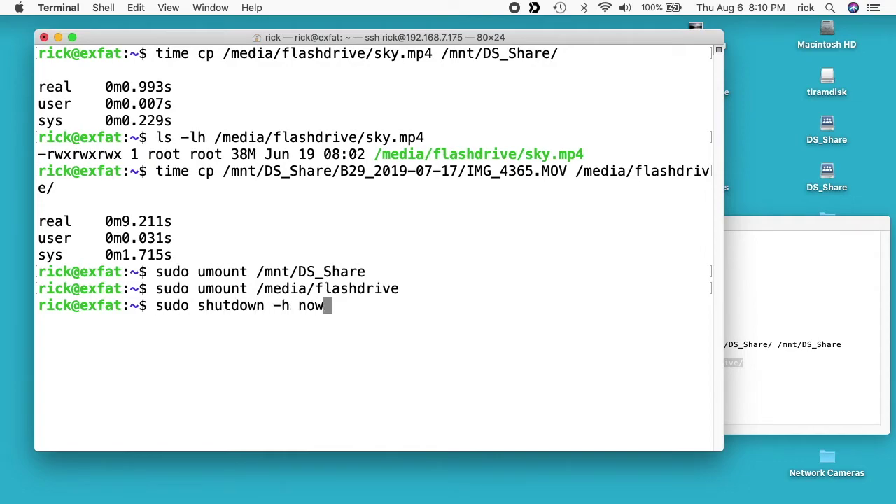
key("Return")
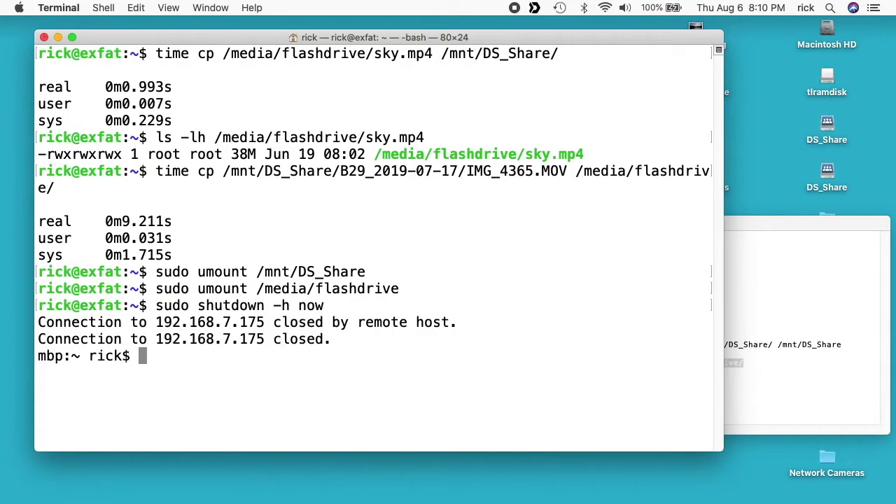